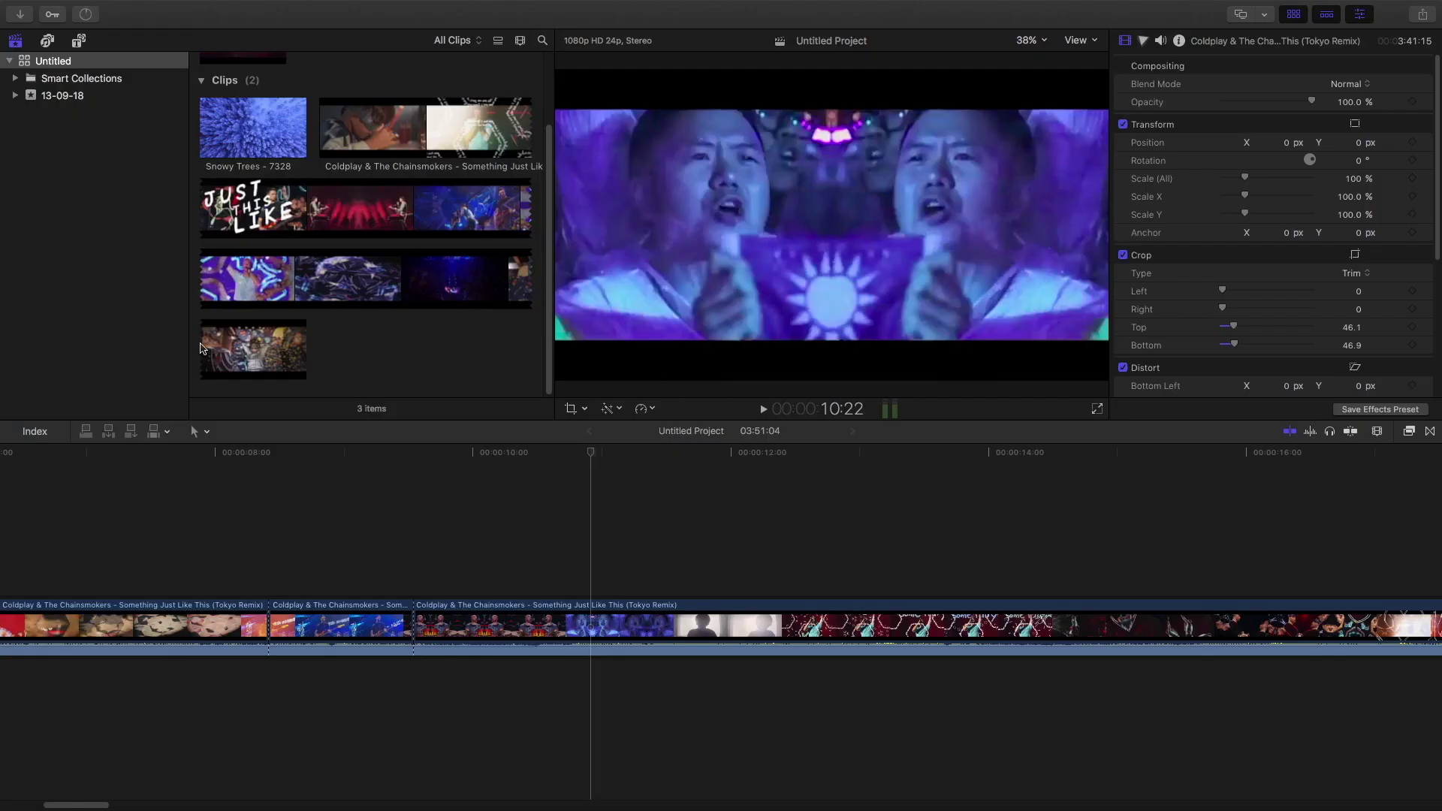
# Step: Stop playback, select the middle clip, and park the playhead at 8:20
pyautogui.click(85, 484)
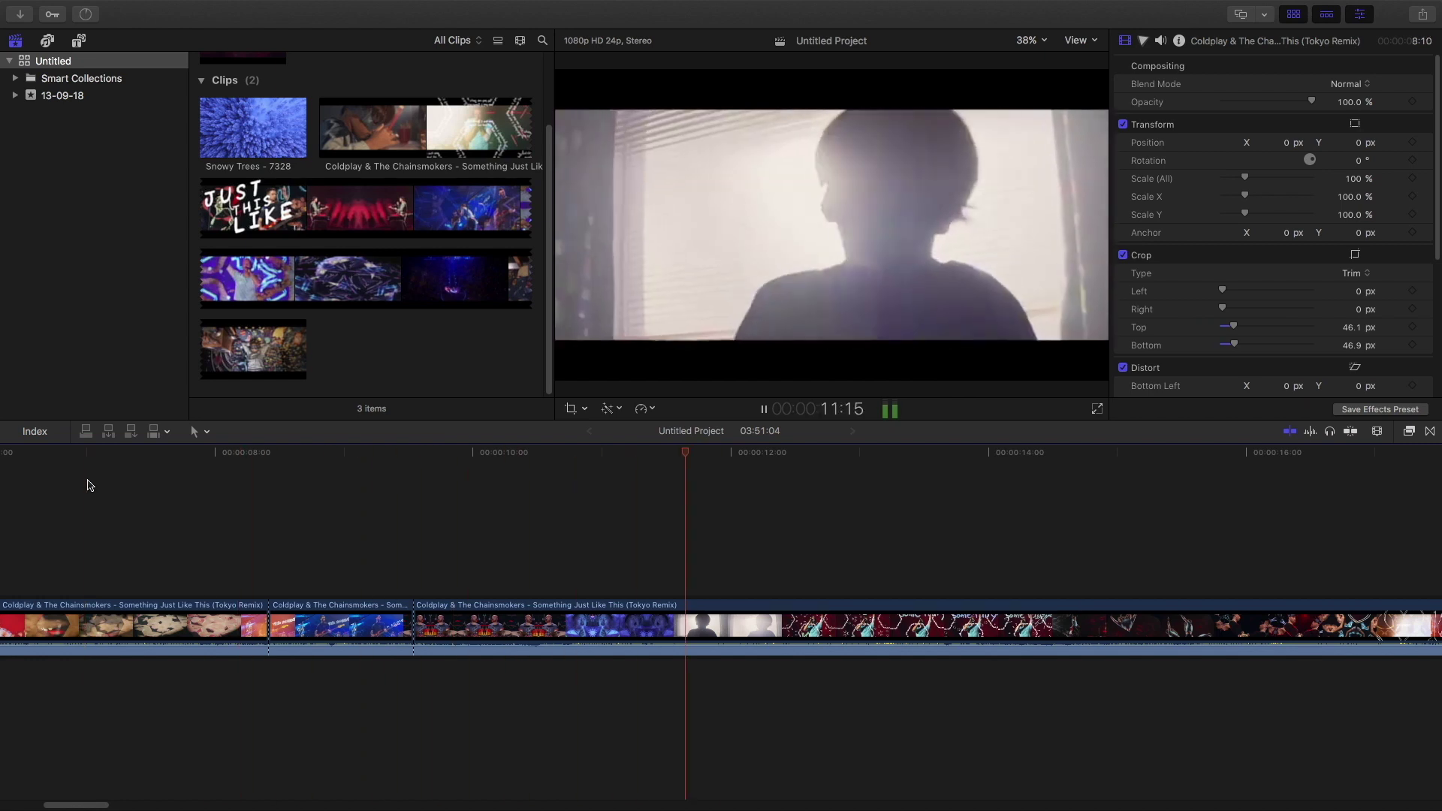
pyautogui.press('space')
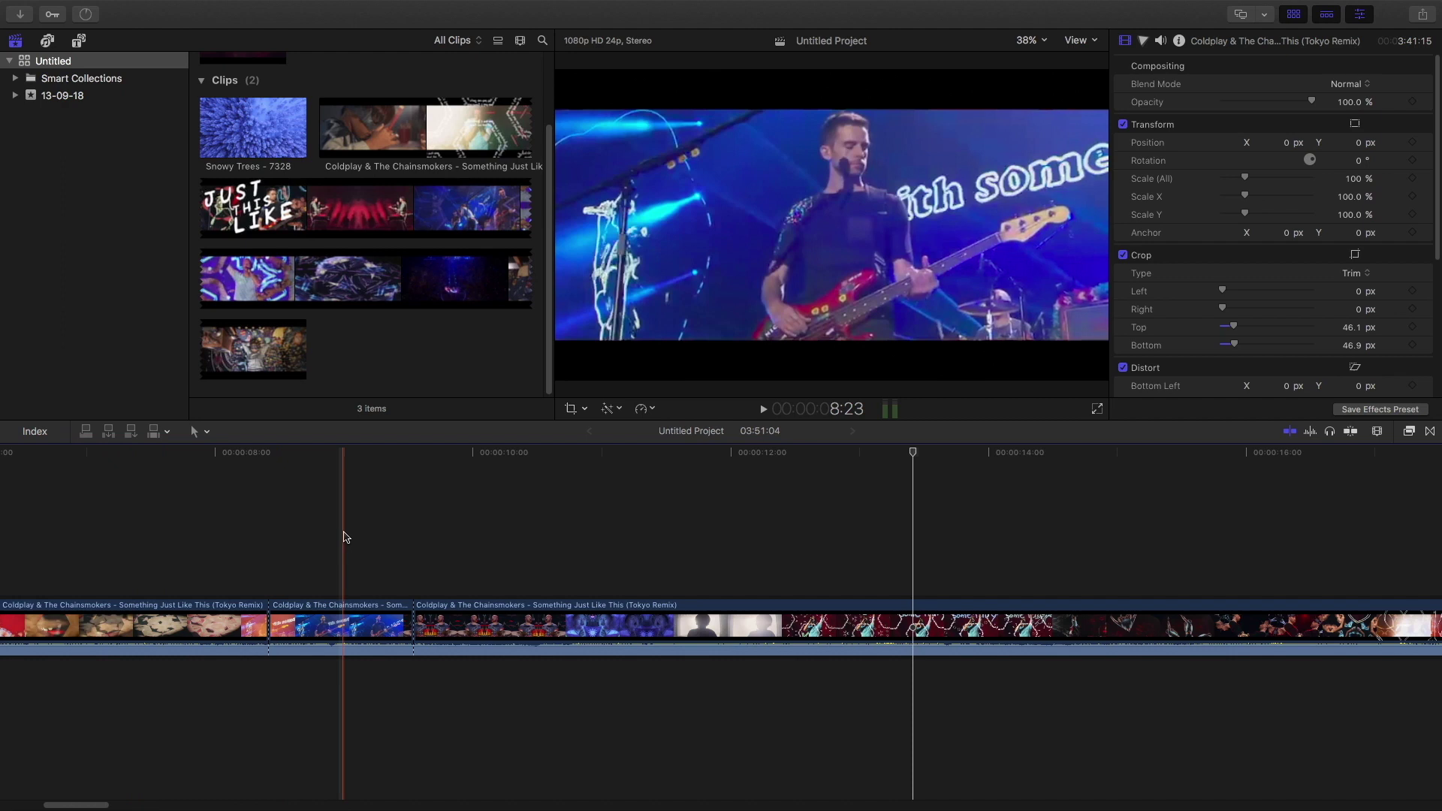
pyautogui.press('c')
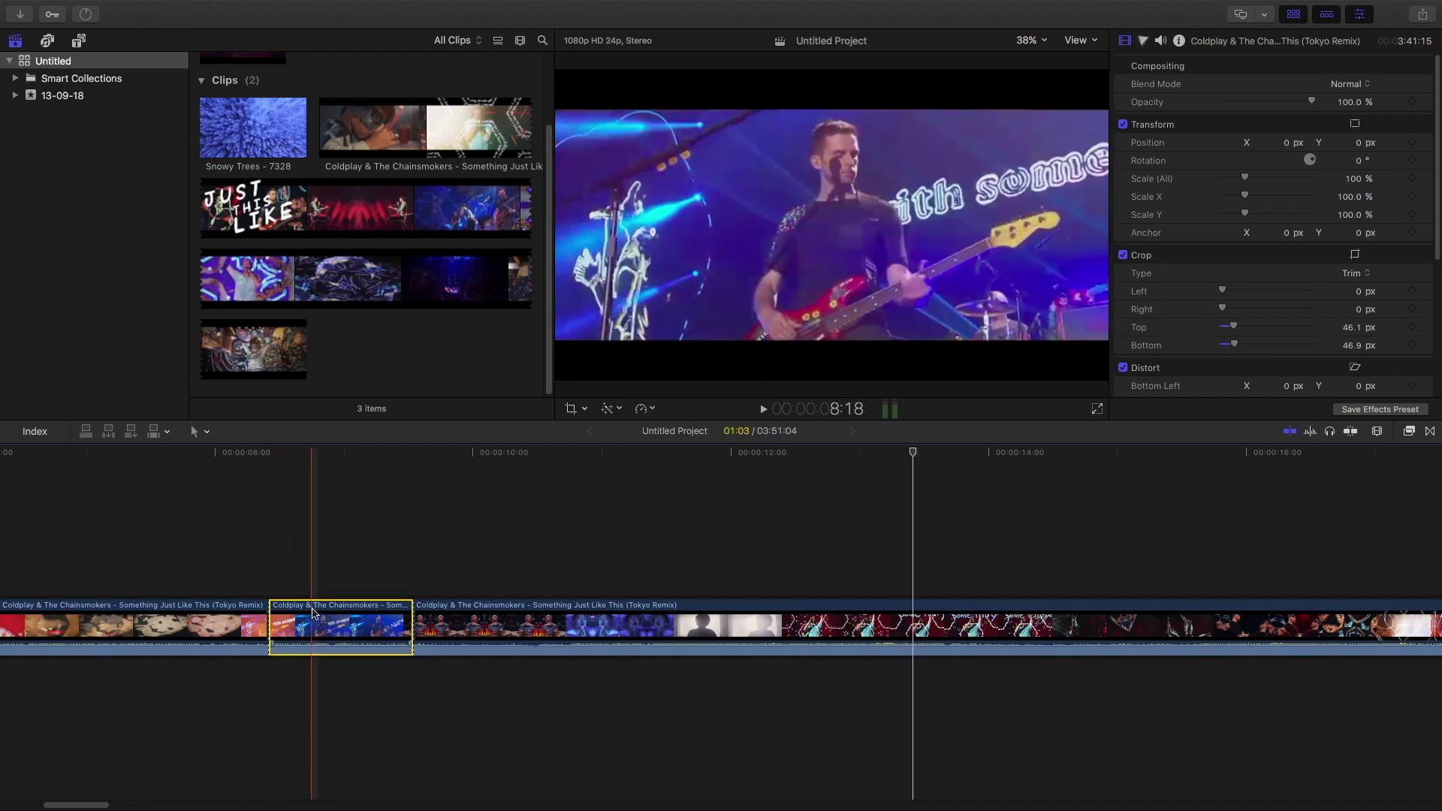
pyautogui.click(326, 498)
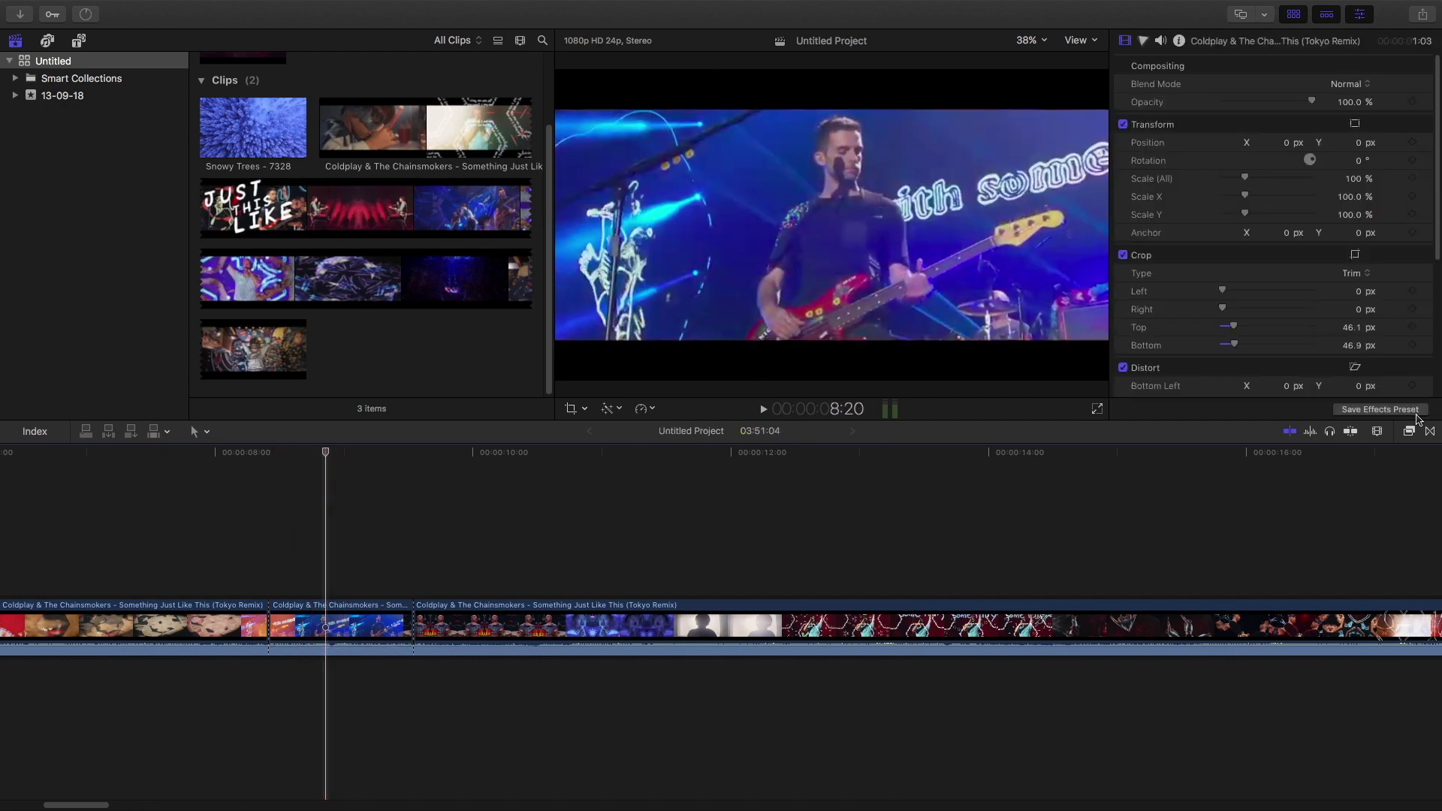
# Step: Find Kaleidoscope by searching 'kal' in All Video & Audio and drop it on the bass-player clip
pyautogui.click(1411, 430)
pyautogui.scroll(5, 1232, 488)
pyautogui.click(1222, 477)
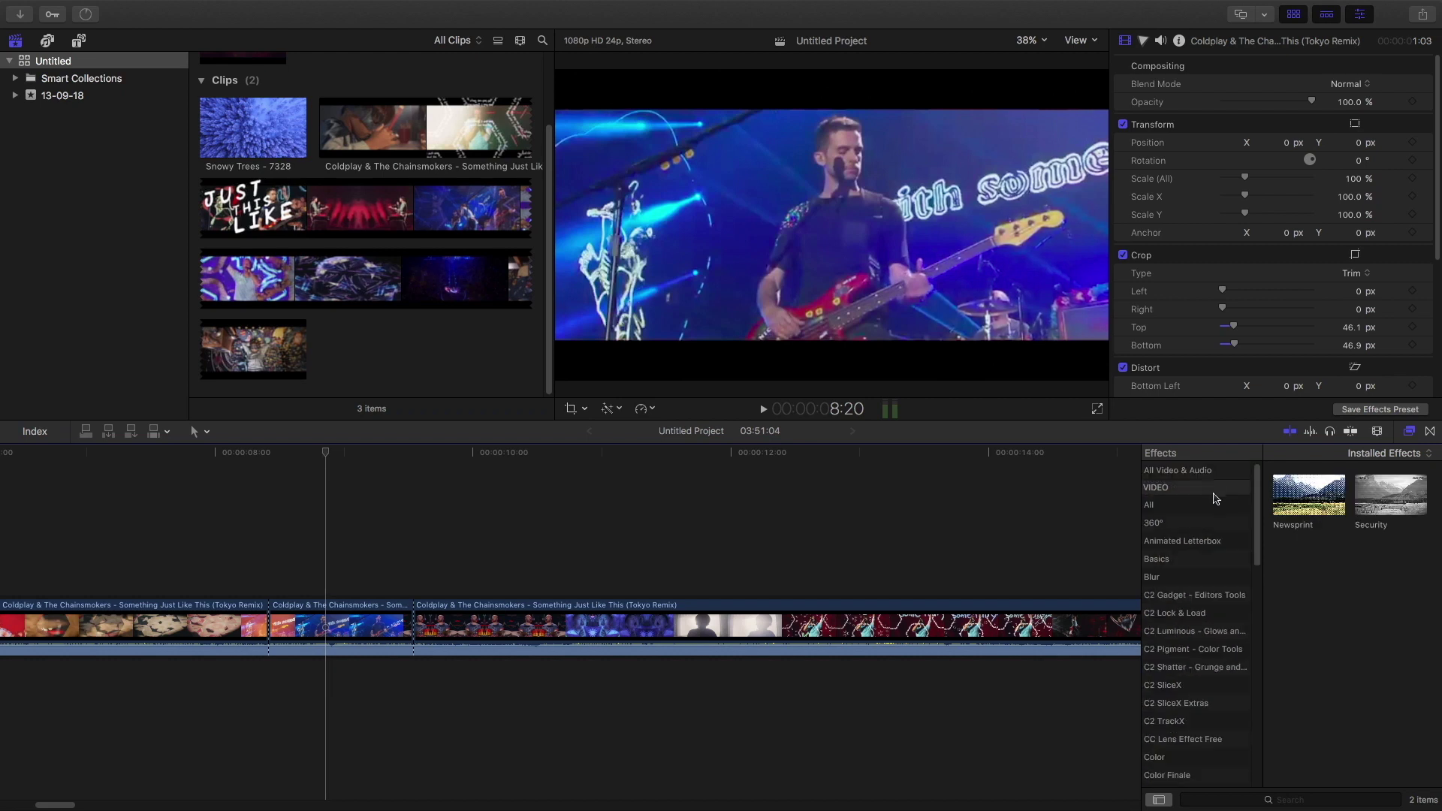
pyautogui.click(1321, 799)
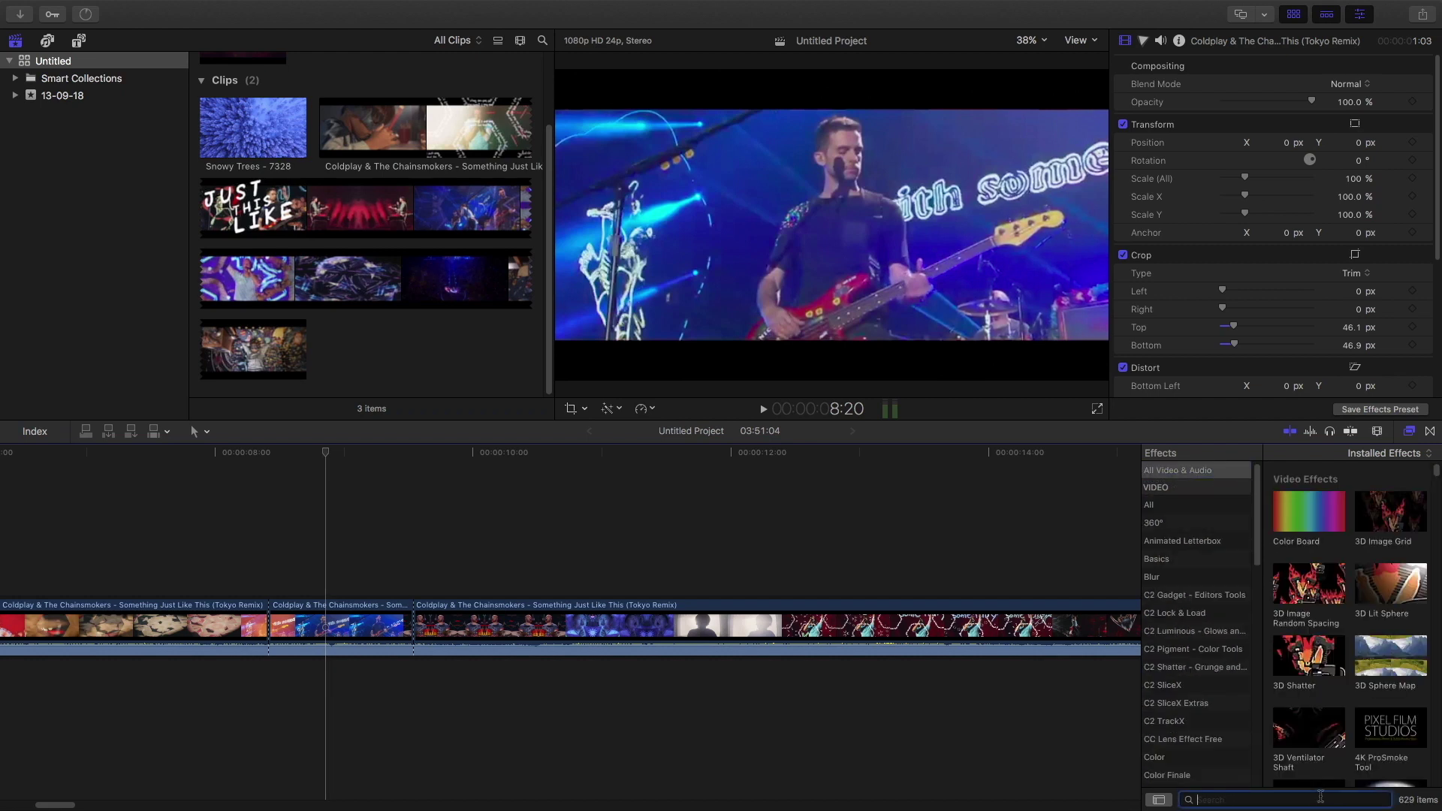
pyautogui.write('kal')
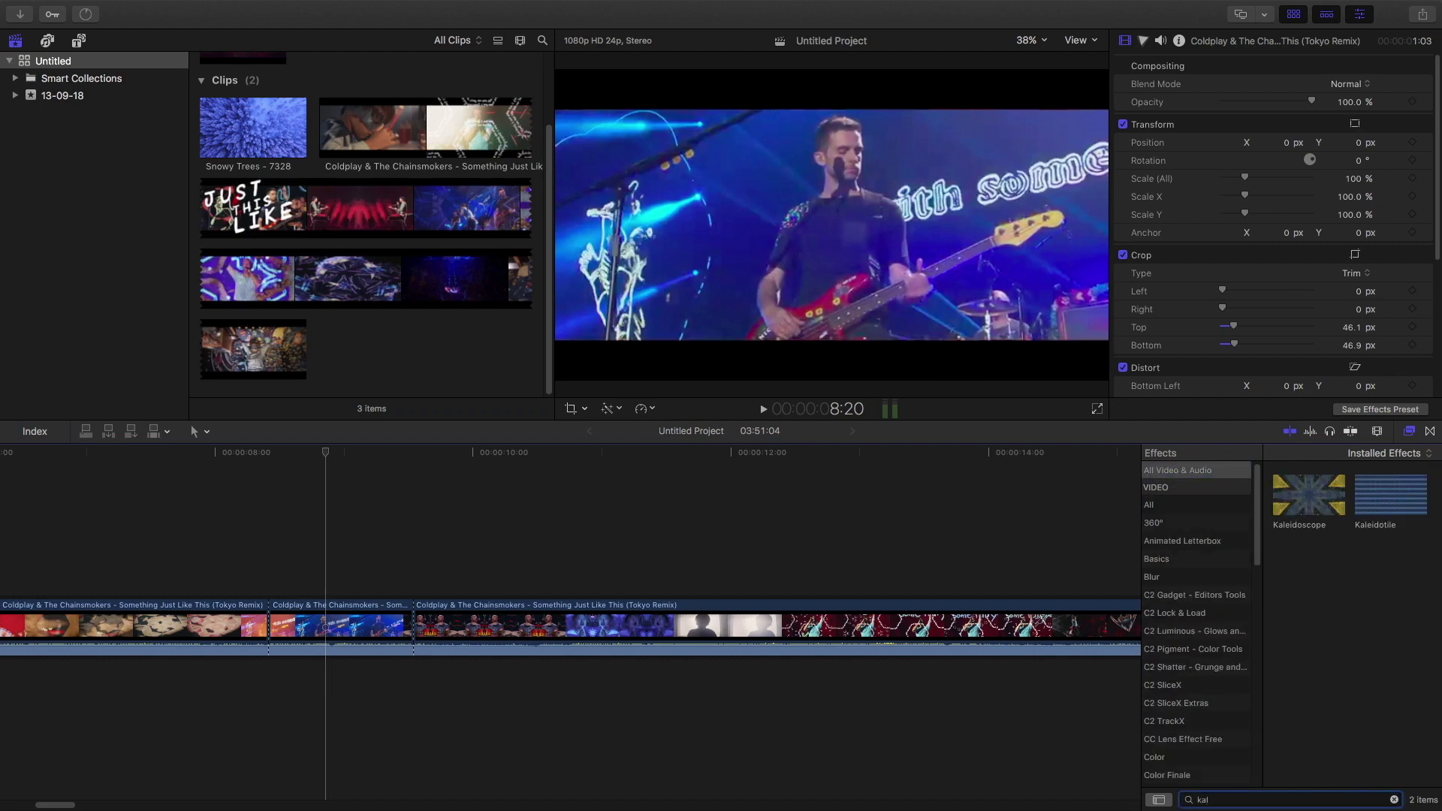
pyautogui.click(1308, 510)
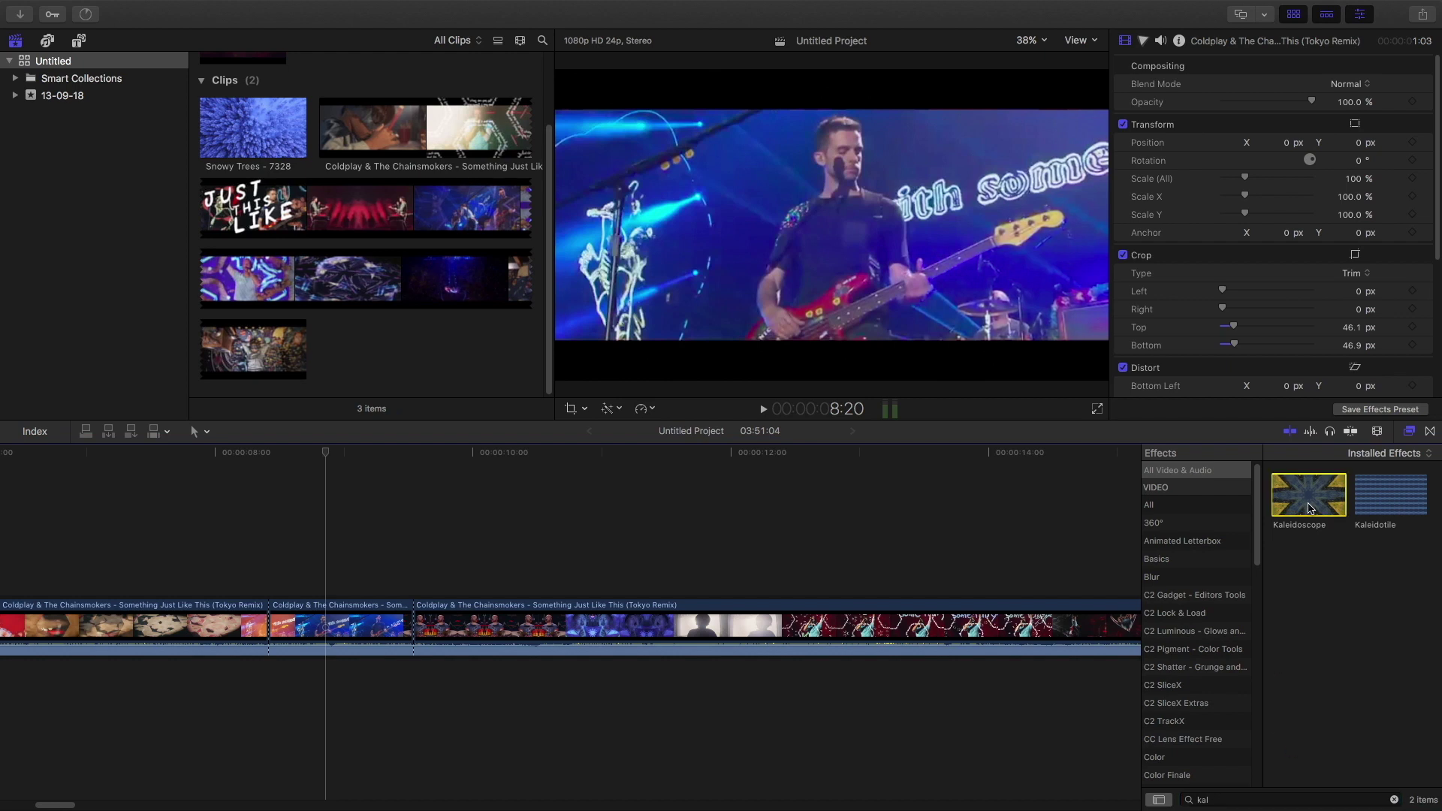
pyautogui.moveTo(1311, 498); pyautogui.dragTo(321, 631)
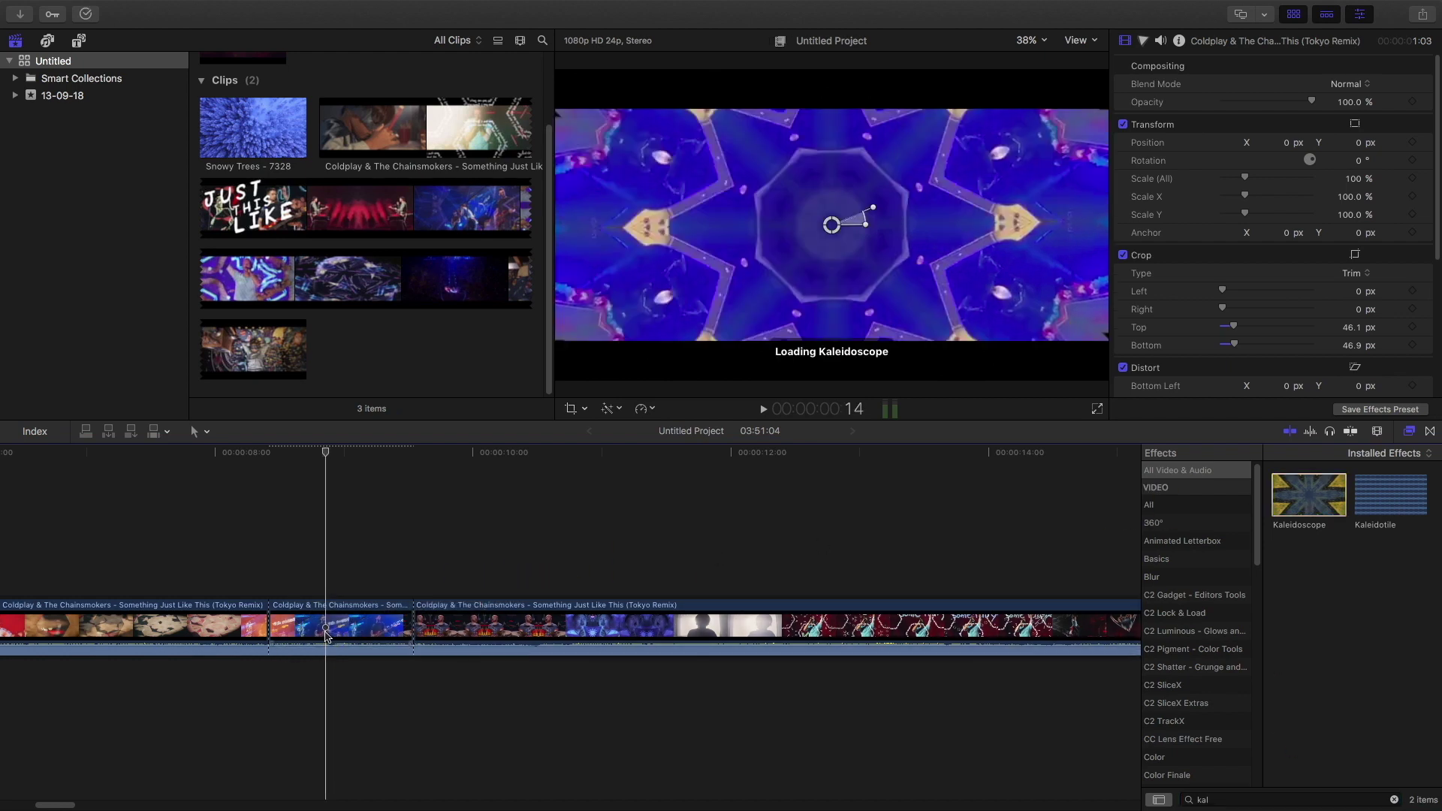
pyautogui.click(303, 455)
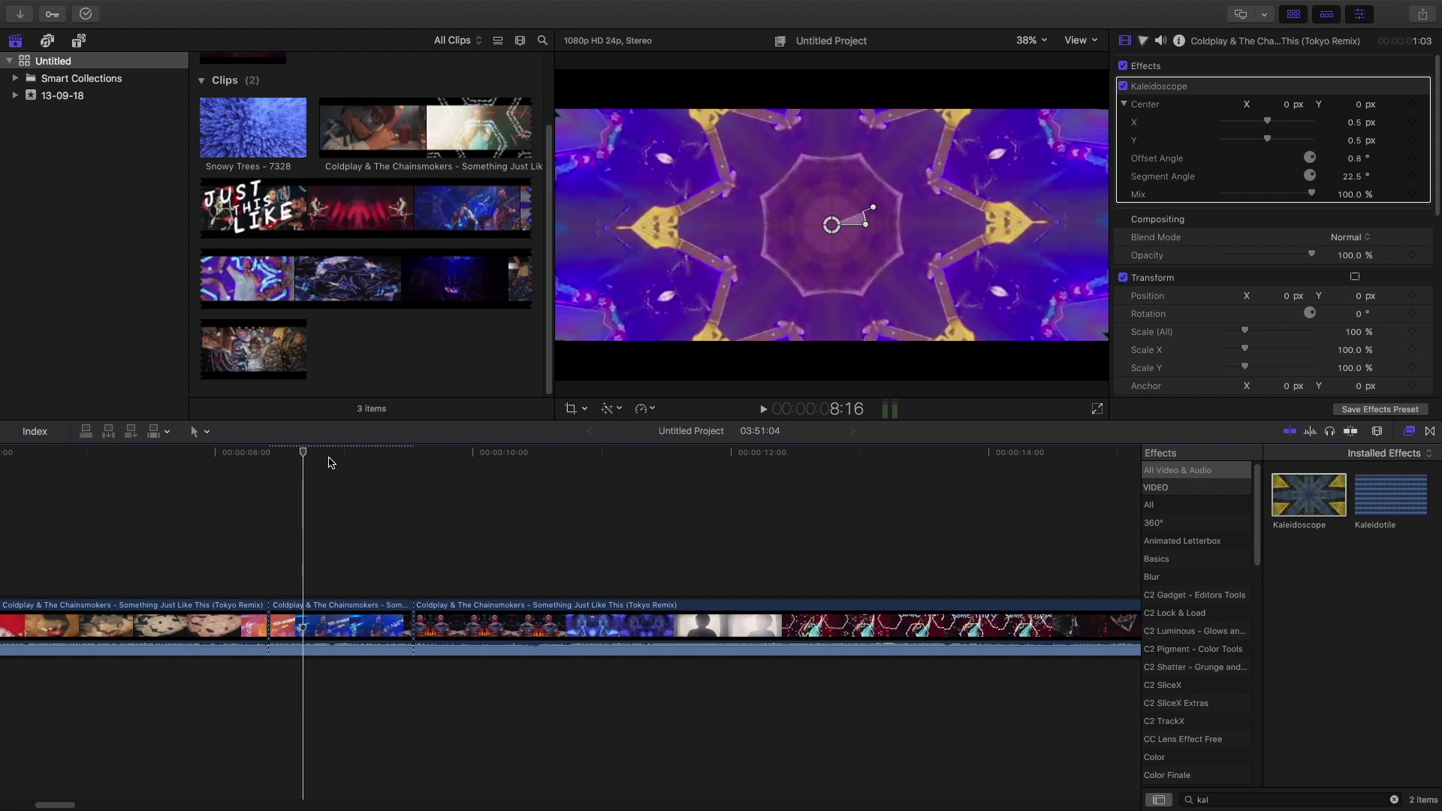
# Step: Set the Kaleidoscope Center to -0.8, 0.36 and widen the segment angle to 31.3°
pyautogui.moveTo(331, 462)
pyautogui.mouseDown()
pyautogui.moveTo(354, 460)
pyautogui.moveTo(245, 475)
pyautogui.moveTo(311, 477)
pyautogui.mouseUp()
pyautogui.moveTo(1254, 123); pyautogui.dragTo(1218, 147)
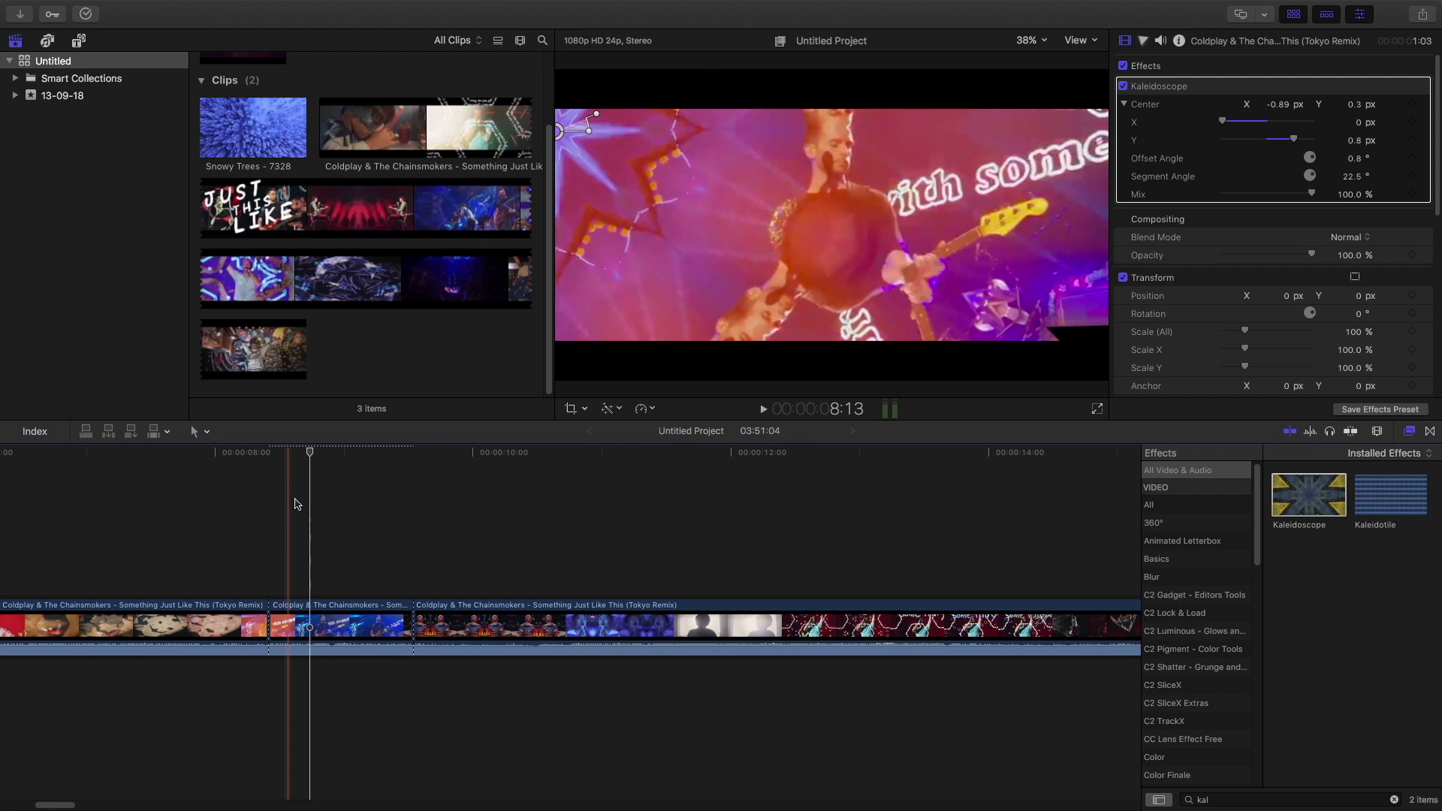
pyautogui.click(353, 505)
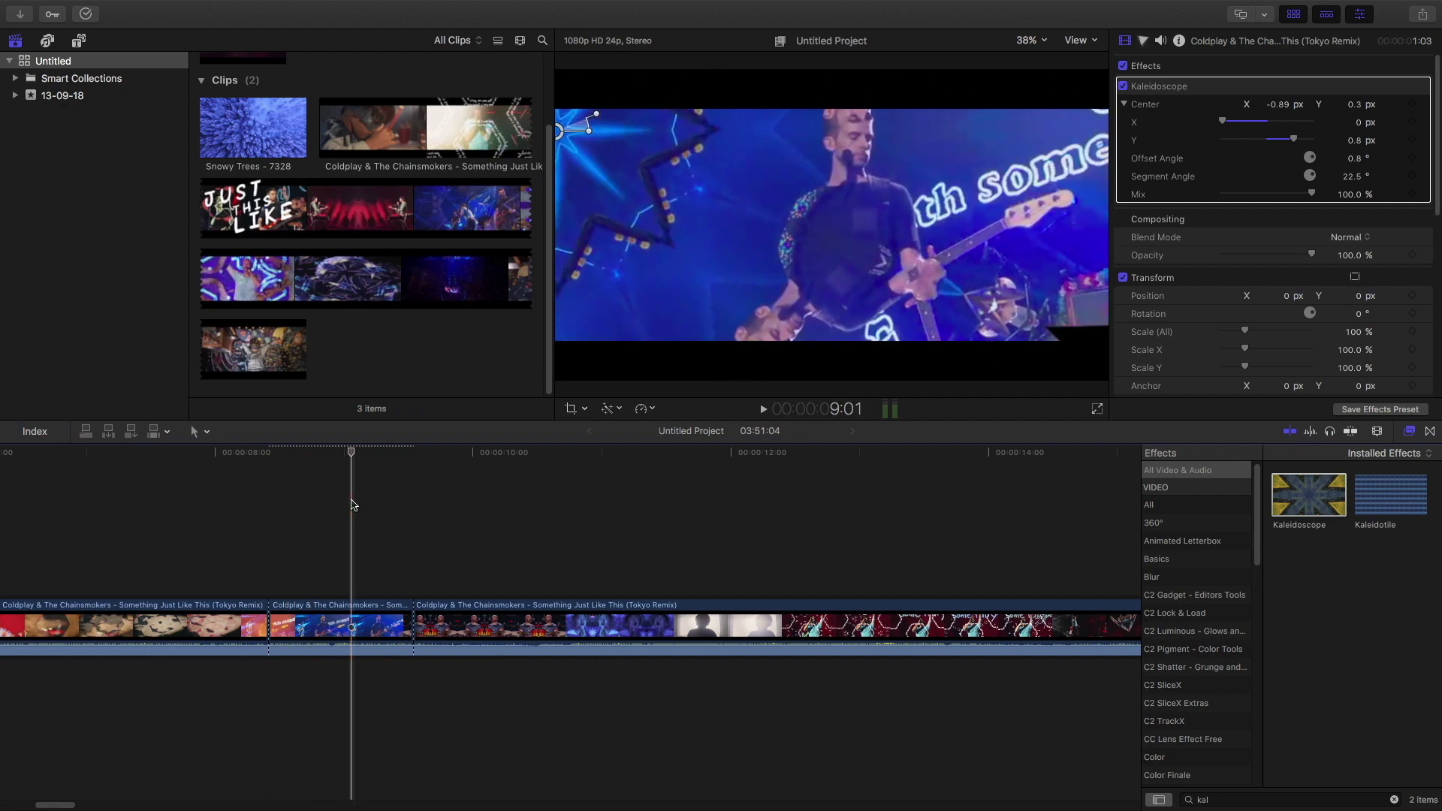
pyautogui.moveTo(1295, 143); pyautogui.dragTo(1234, 124)
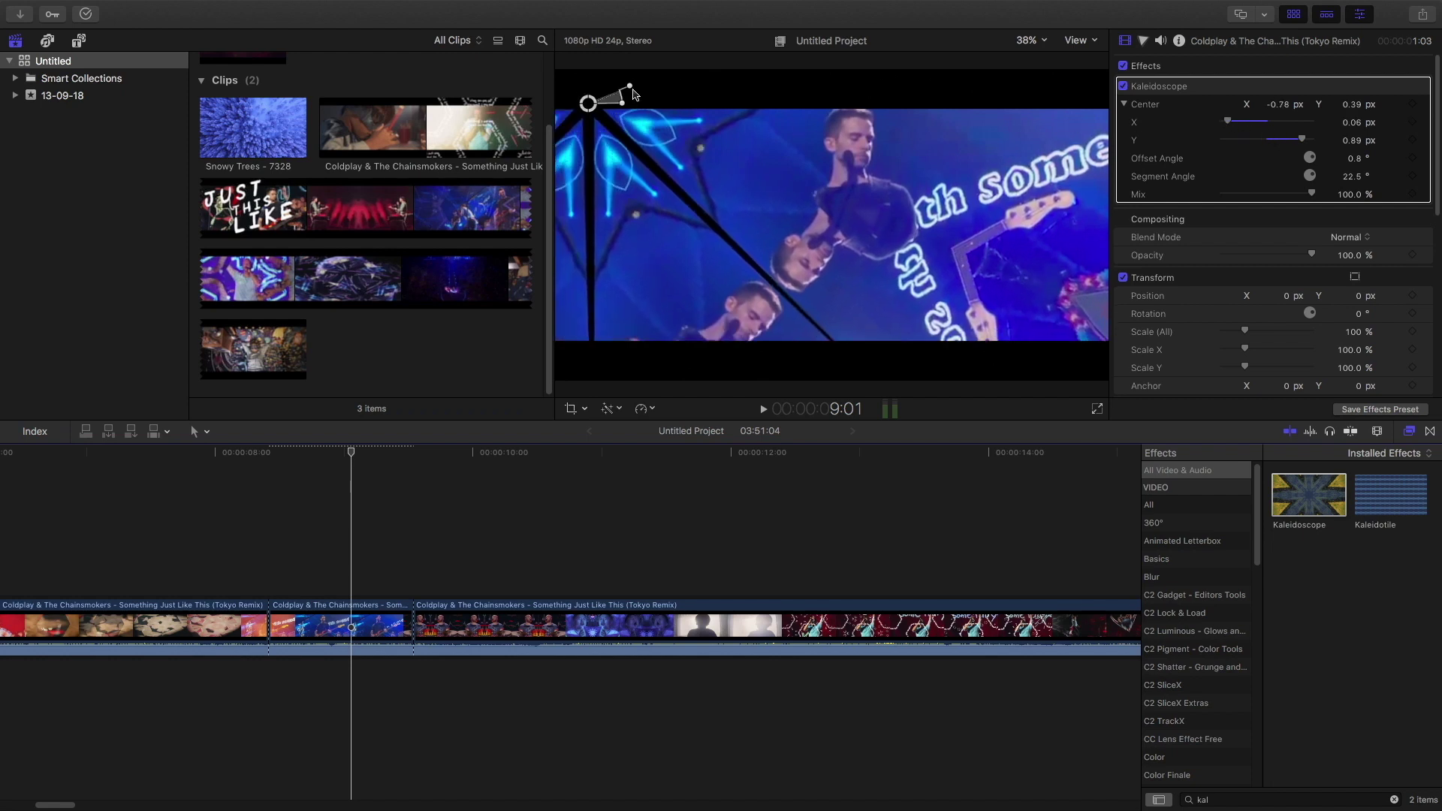
pyautogui.moveTo(635, 94)
pyautogui.mouseDown()
pyautogui.moveTo(630, 106)
pyautogui.moveTo(622, 78)
pyautogui.mouseUp()
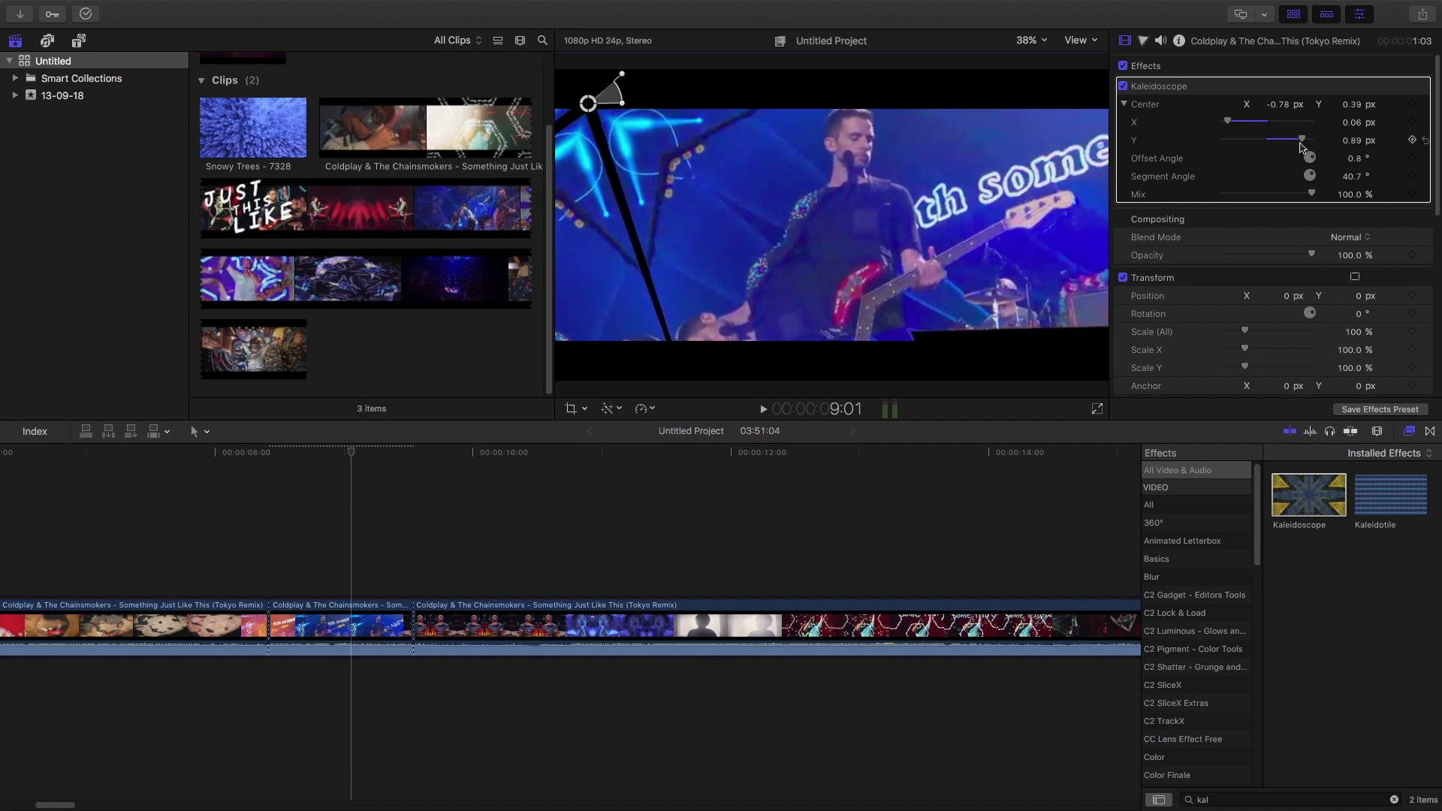
pyautogui.moveTo(1301, 142)
pyautogui.mouseDown()
pyautogui.moveTo(1313, 137)
pyautogui.moveTo(1301, 145)
pyautogui.mouseUp()
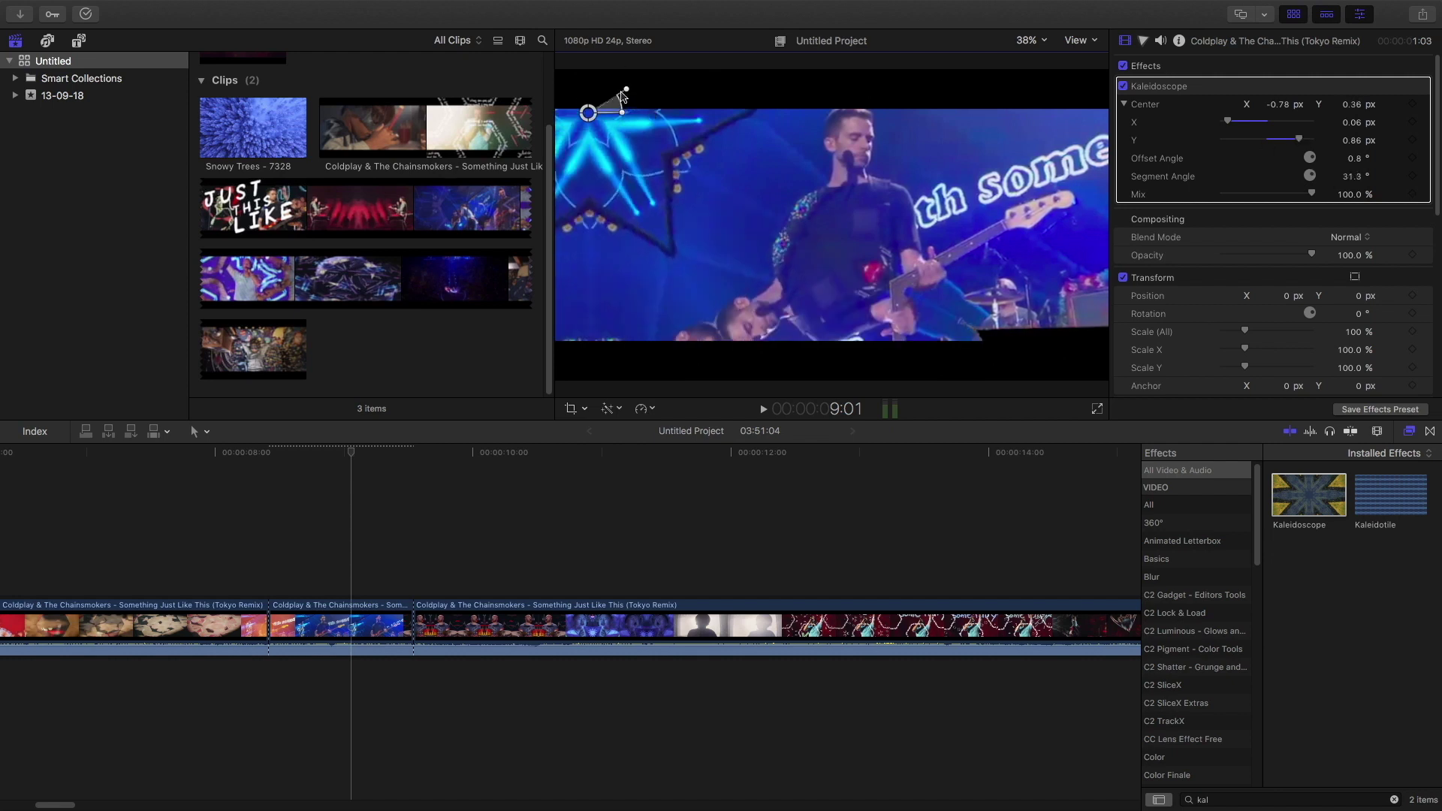
pyautogui.moveTo(1222, 120); pyautogui.dragTo(1227, 121)
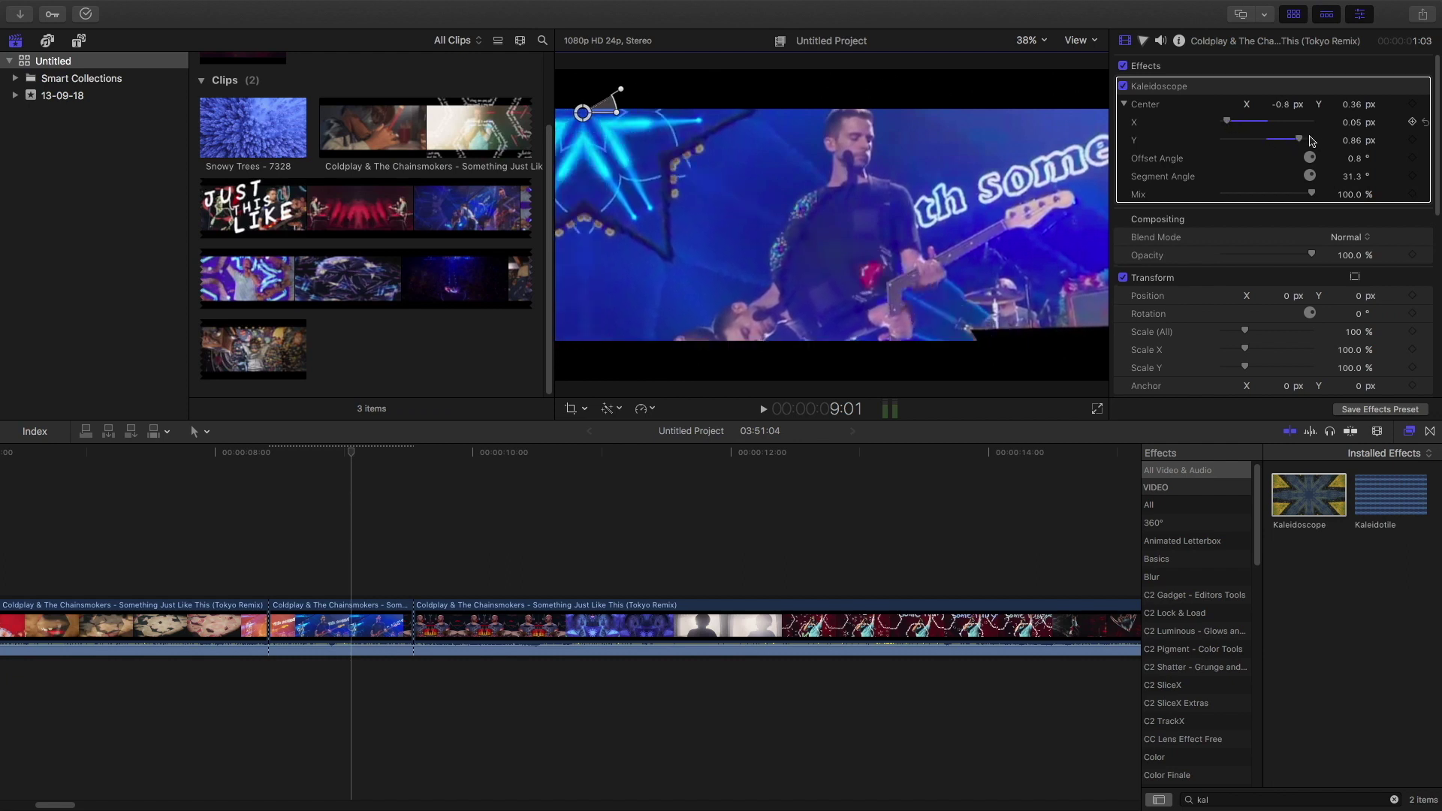
pyautogui.moveTo(1295, 141); pyautogui.dragTo(1291, 140)
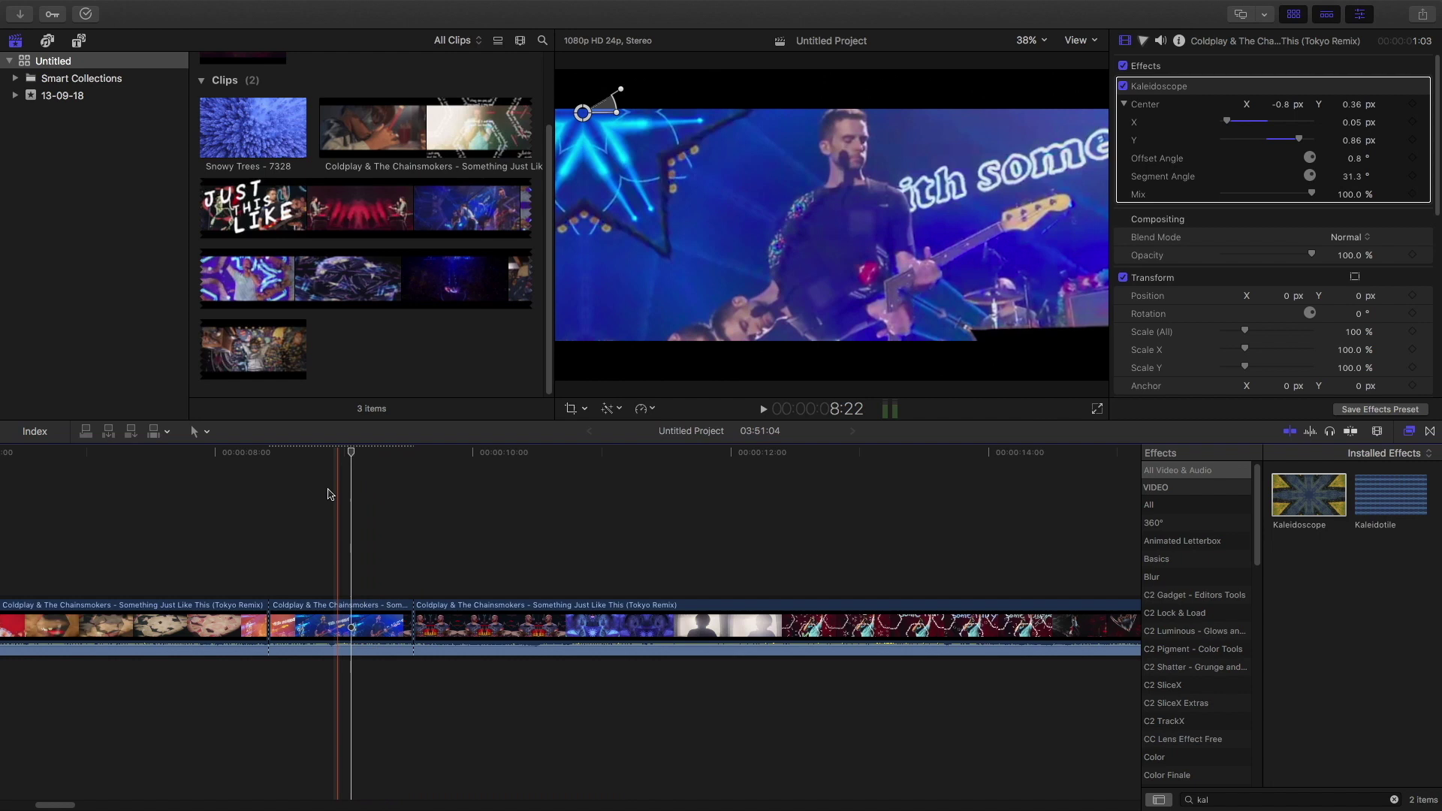
# Step: Ripple-trim three frames off the third clip's start, then replay the kaleidoscope section to check
pyautogui.press('space')
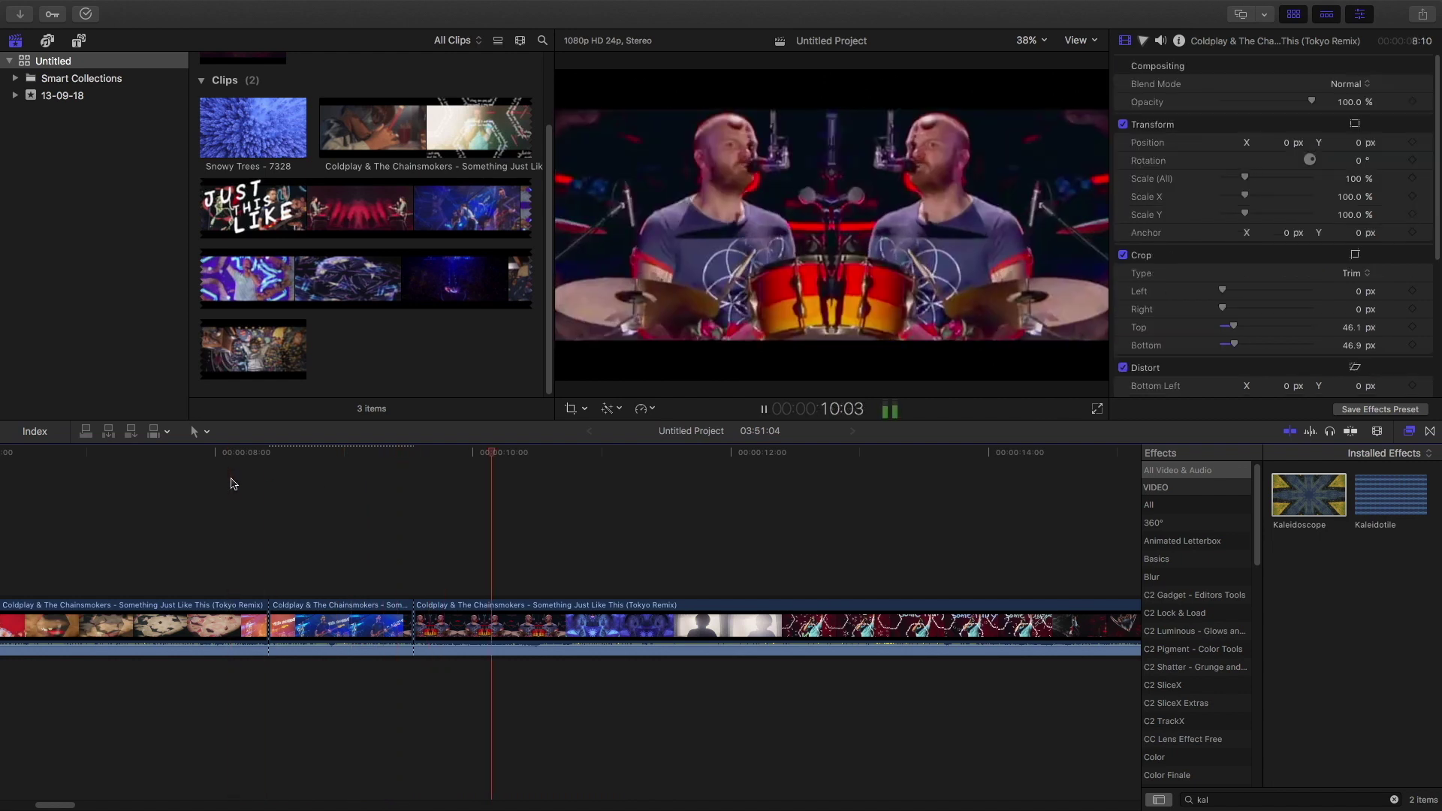
pyautogui.press('space')
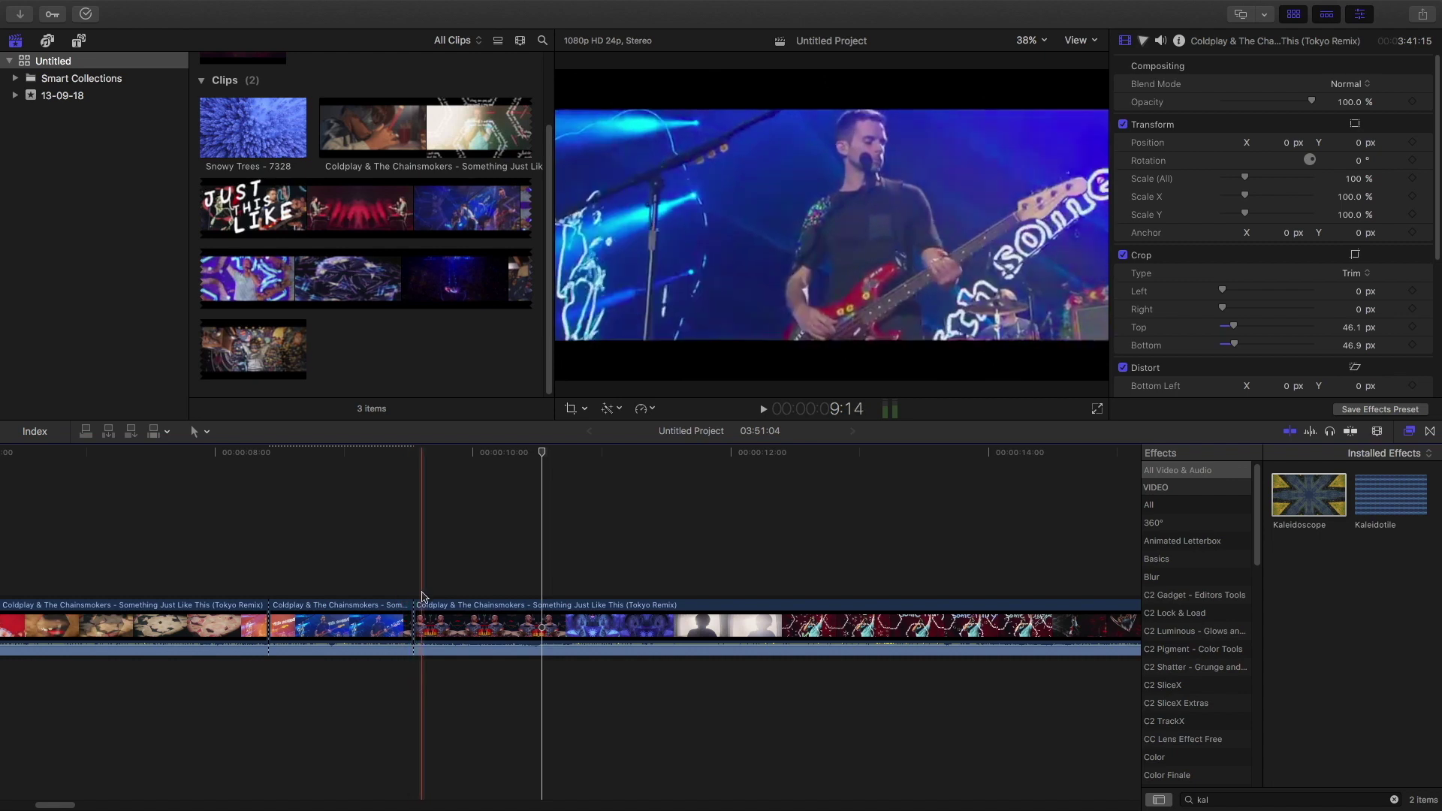
pyautogui.moveTo(418, 593); pyautogui.dragTo(368, 493)
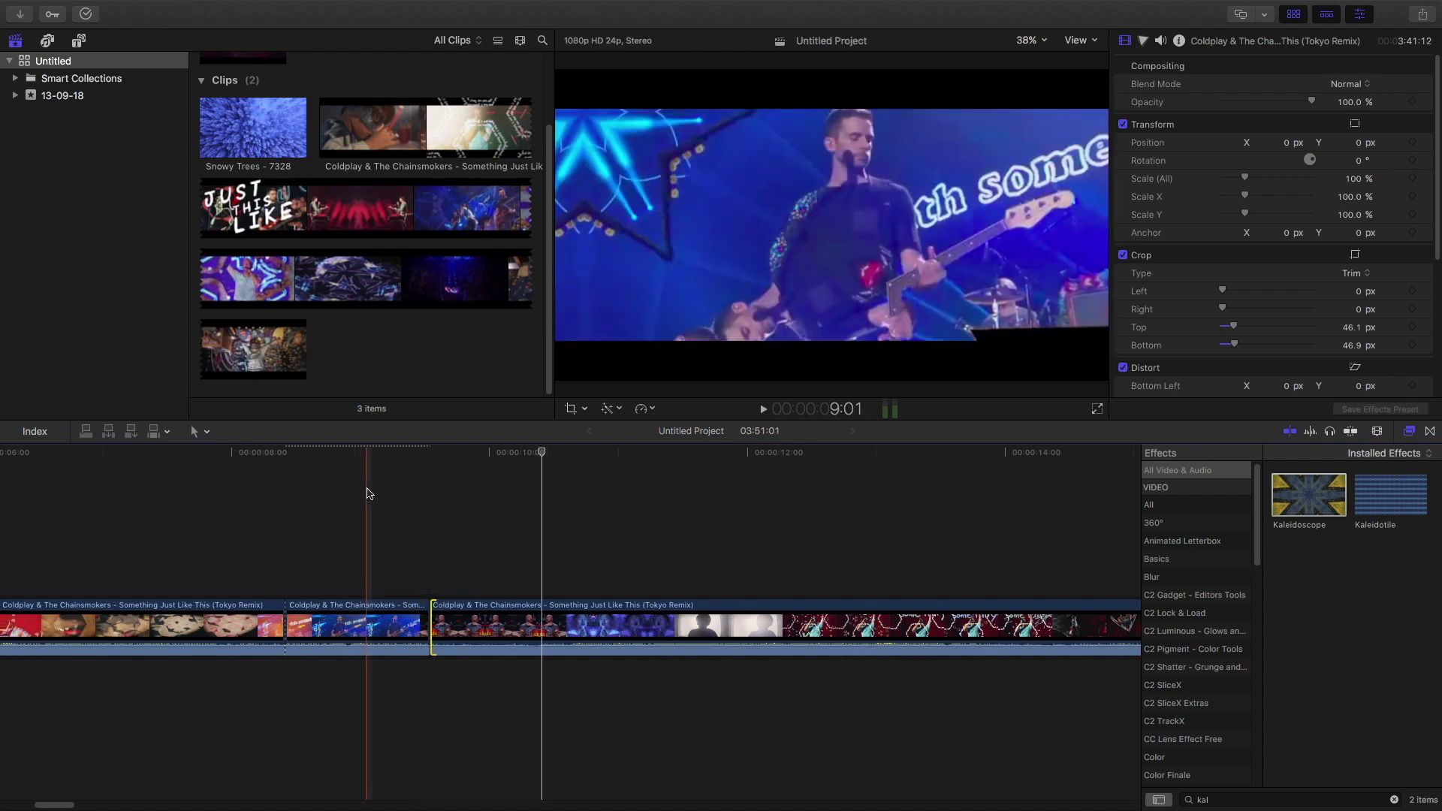
pyautogui.press('space')
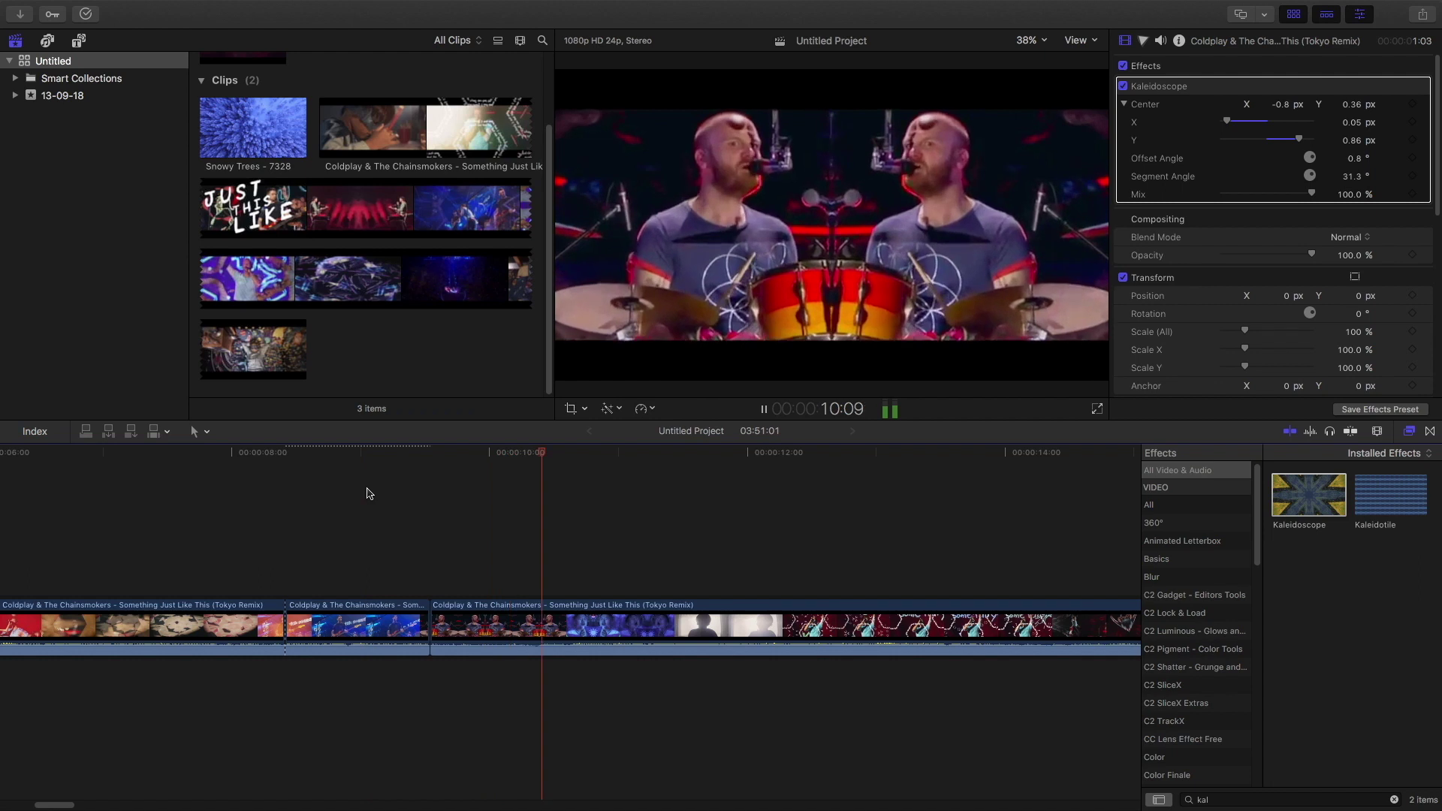
pyautogui.click(213, 494)
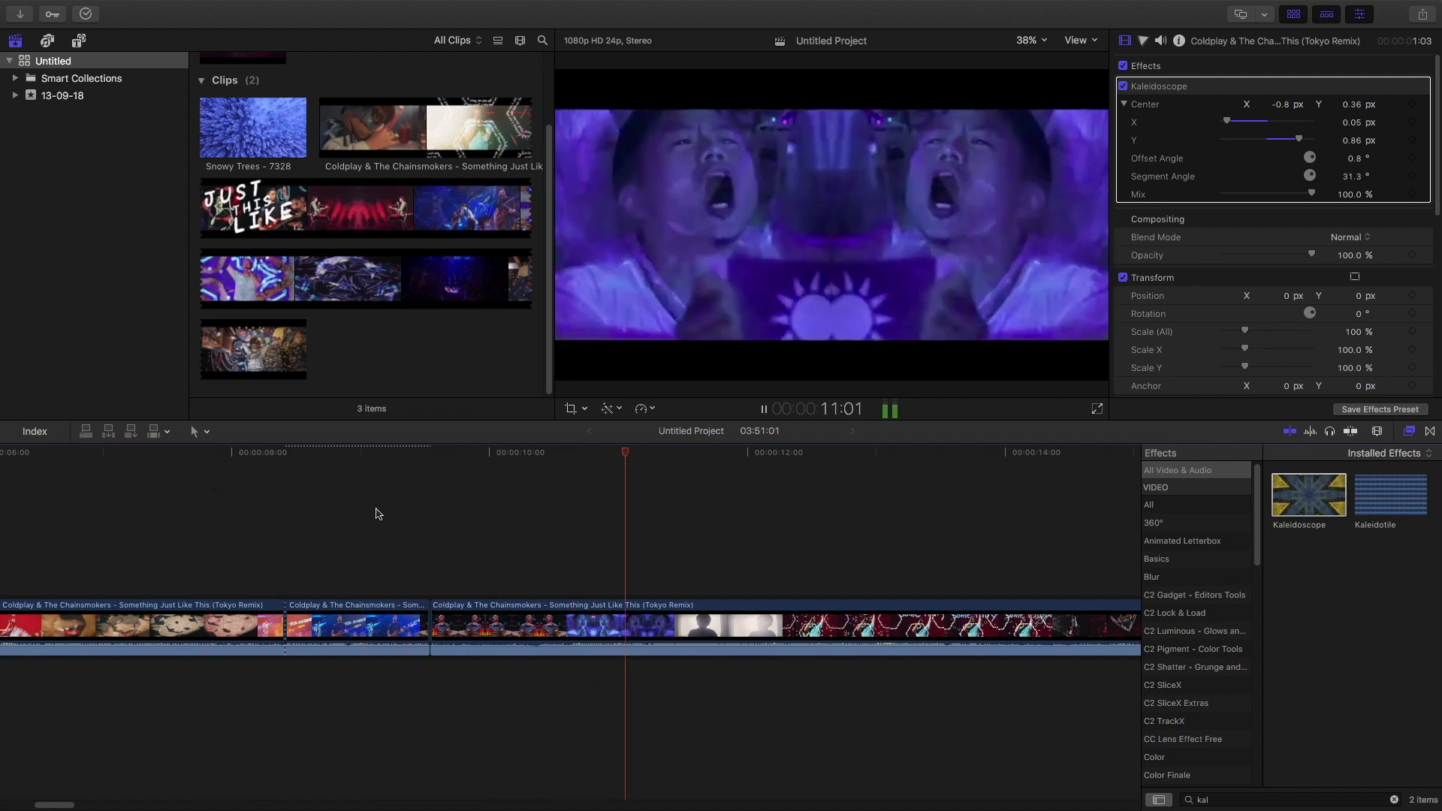
pyautogui.click(300, 476)
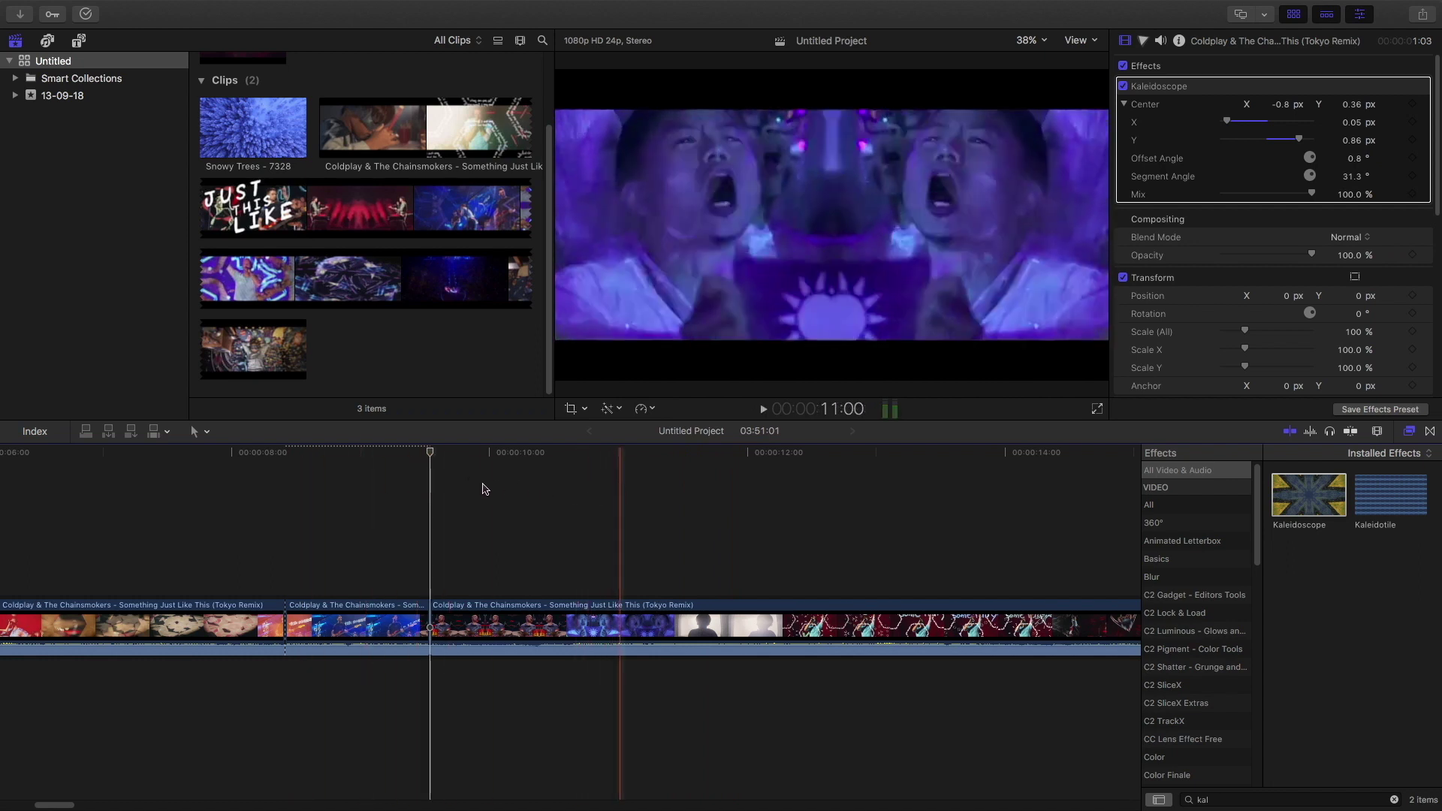
# Step: At 8:23 on the kaleidoscope clip, shift Center X right and set a Center keyframe
pyautogui.press('c')
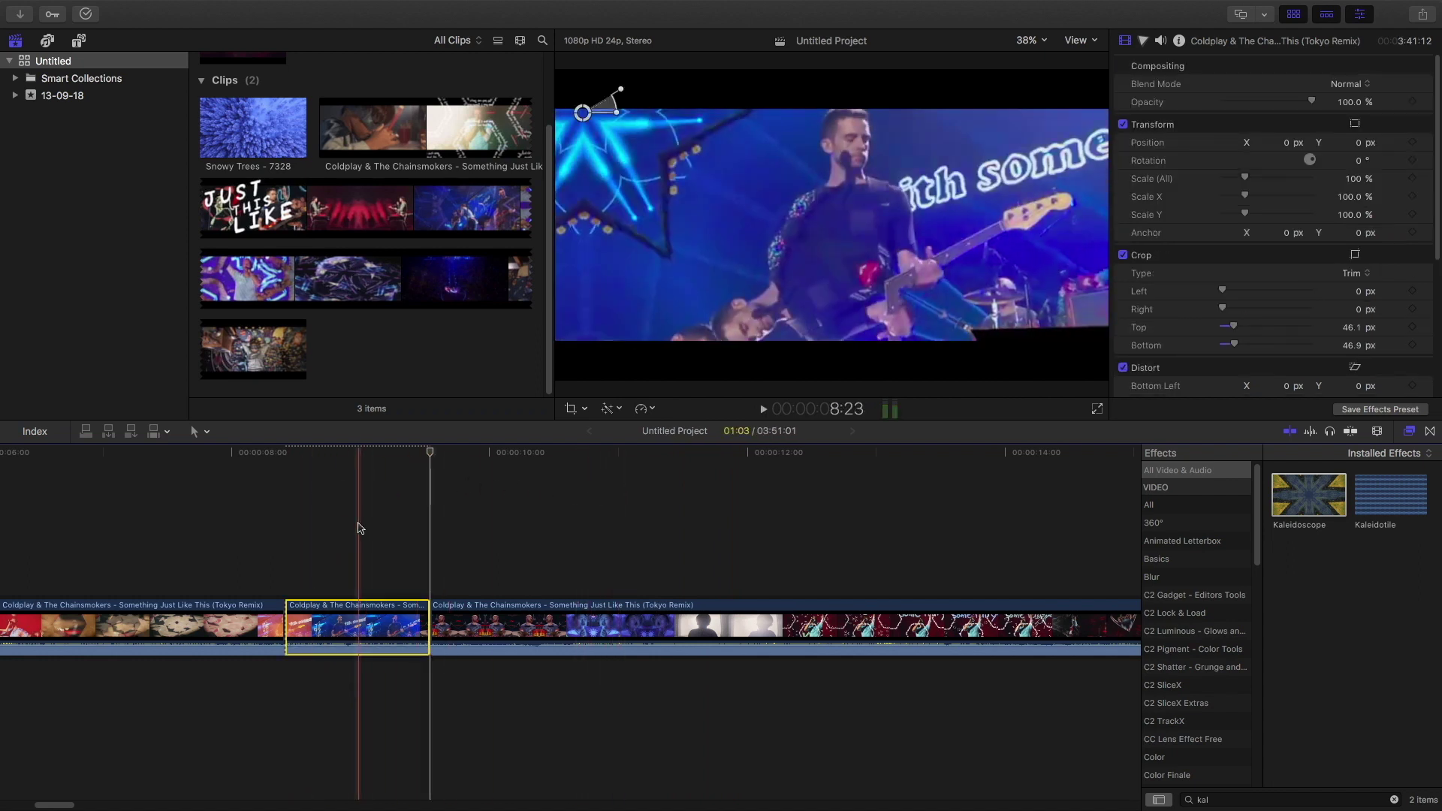
pyautogui.click(359, 523)
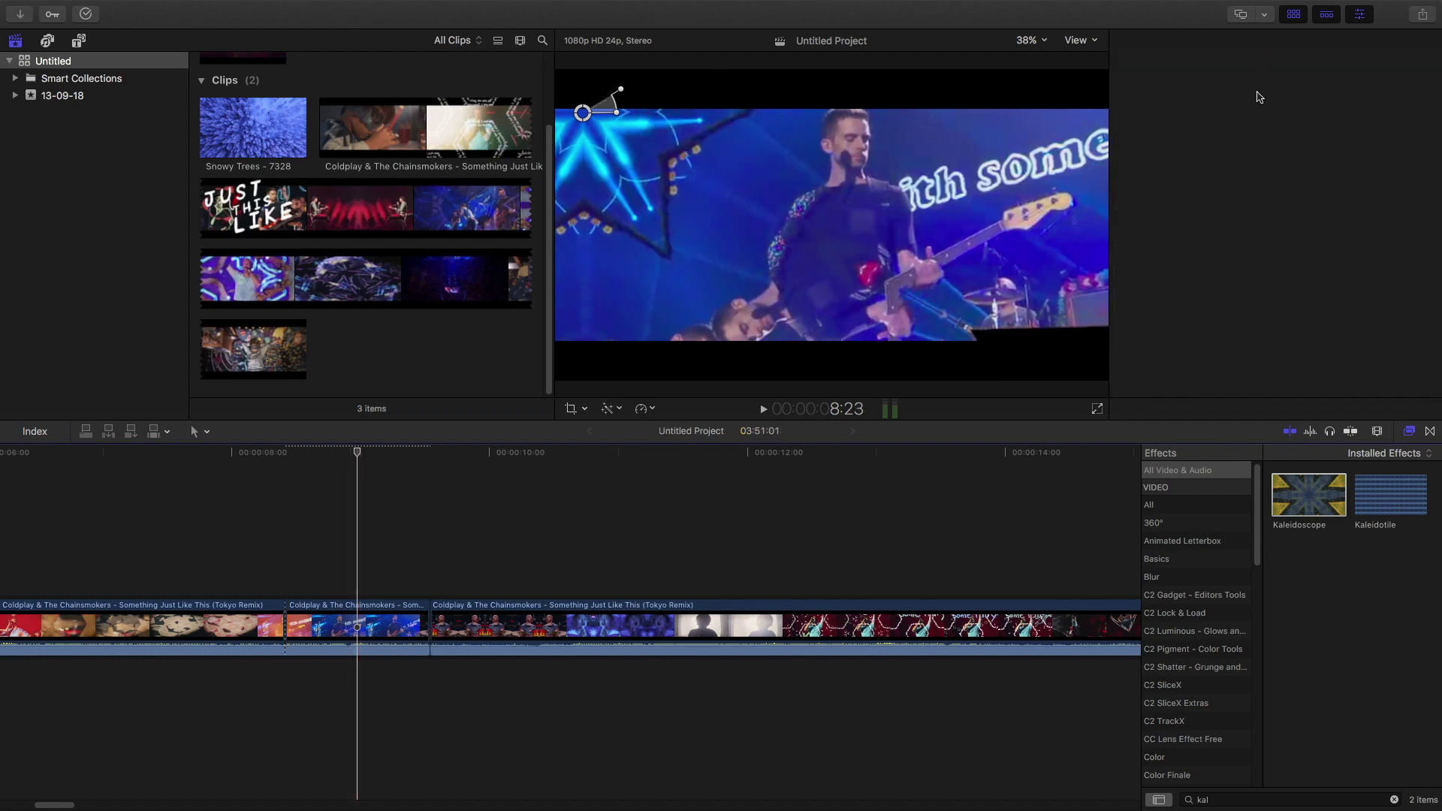
pyautogui.moveTo(1241, 122); pyautogui.dragTo(1234, 124)
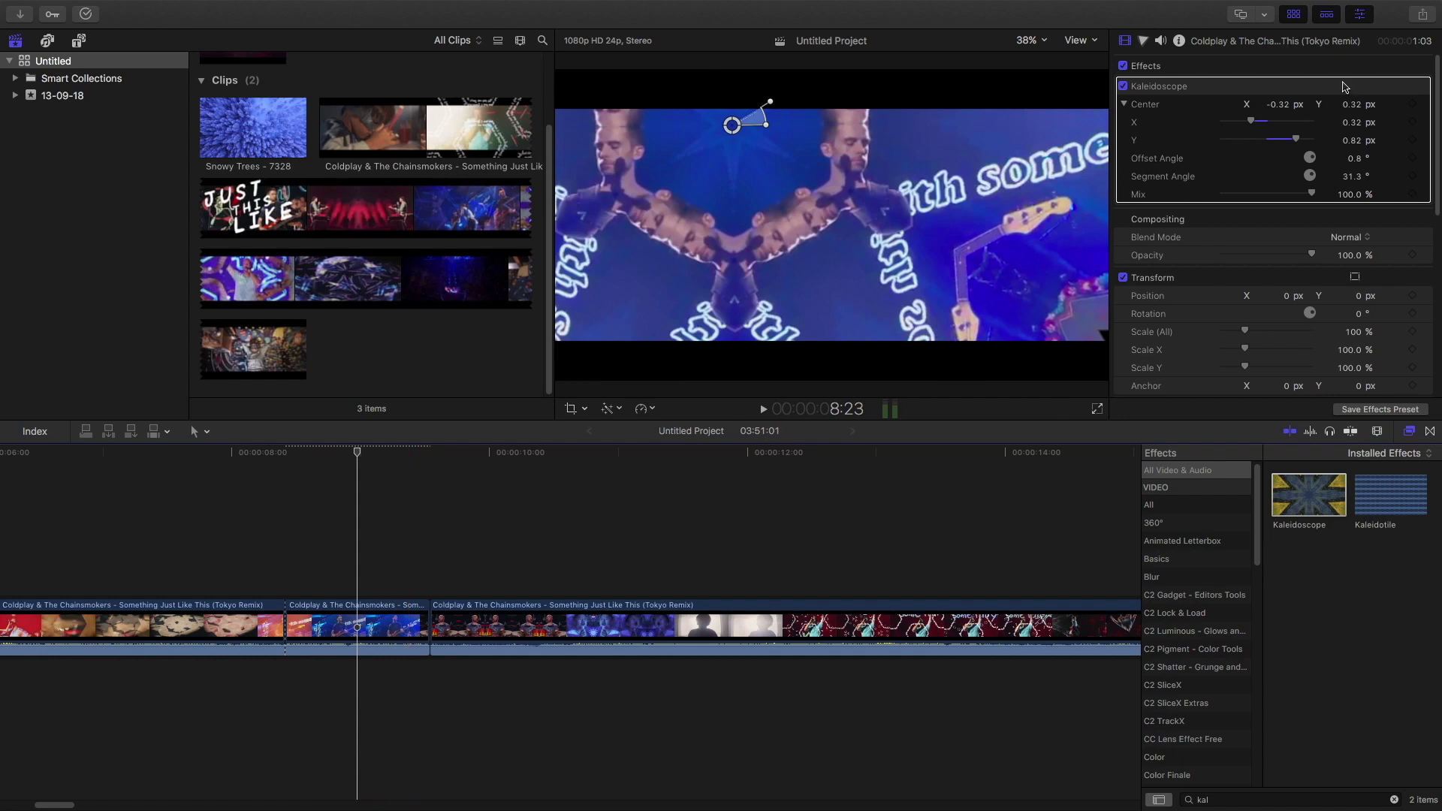
pyautogui.click(1413, 121)
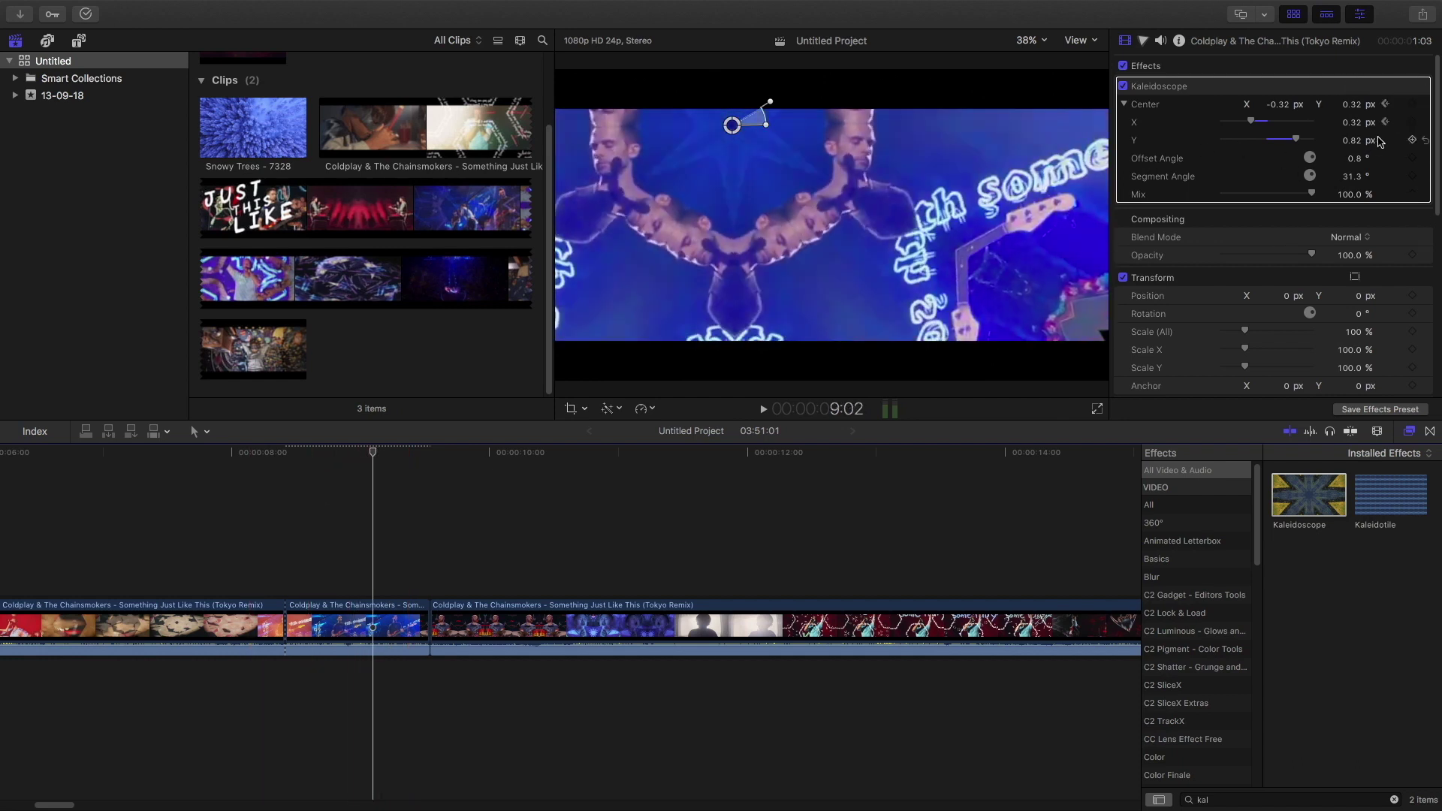
pyautogui.click(1385, 122)
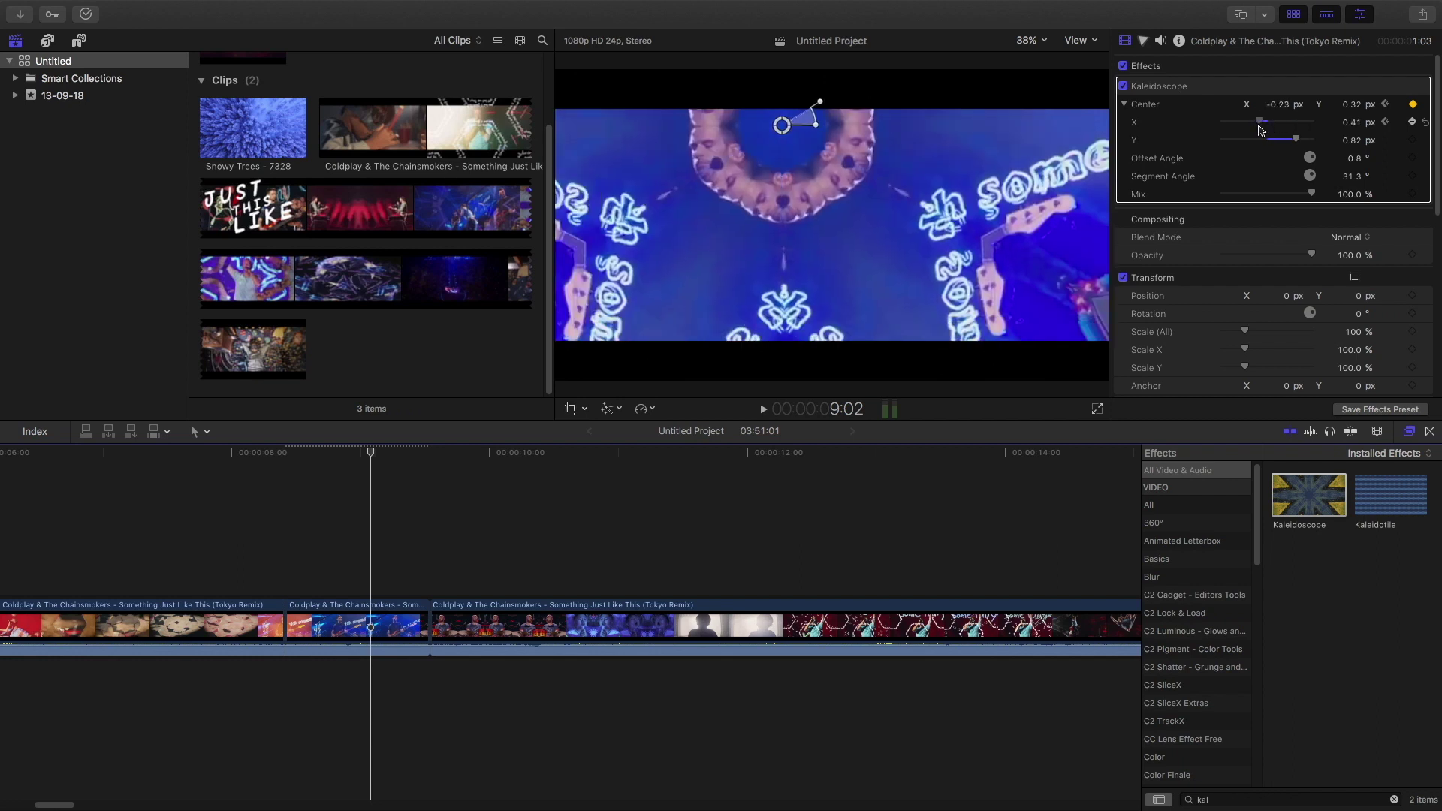